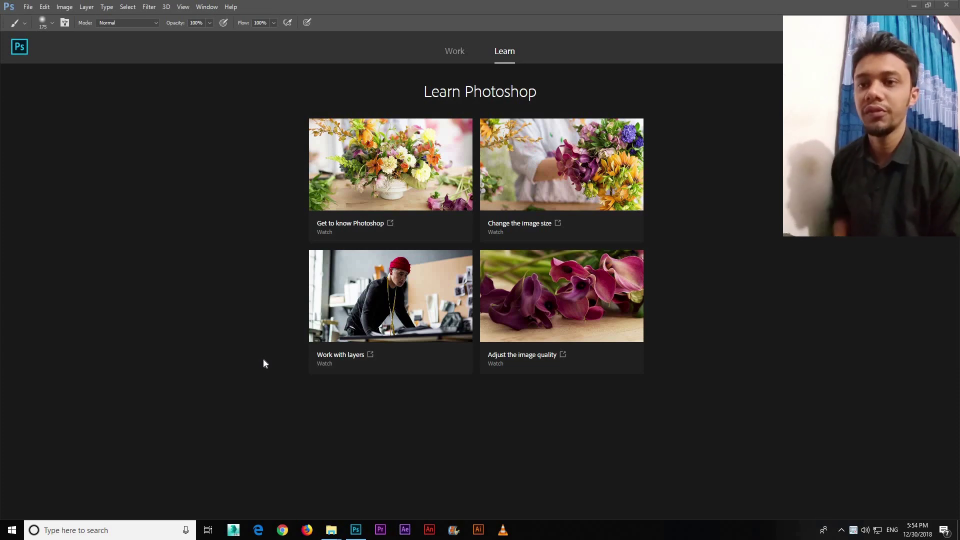
- Open a new Chrome browser window from the taskbar to search for reference images
left_click(283, 531)
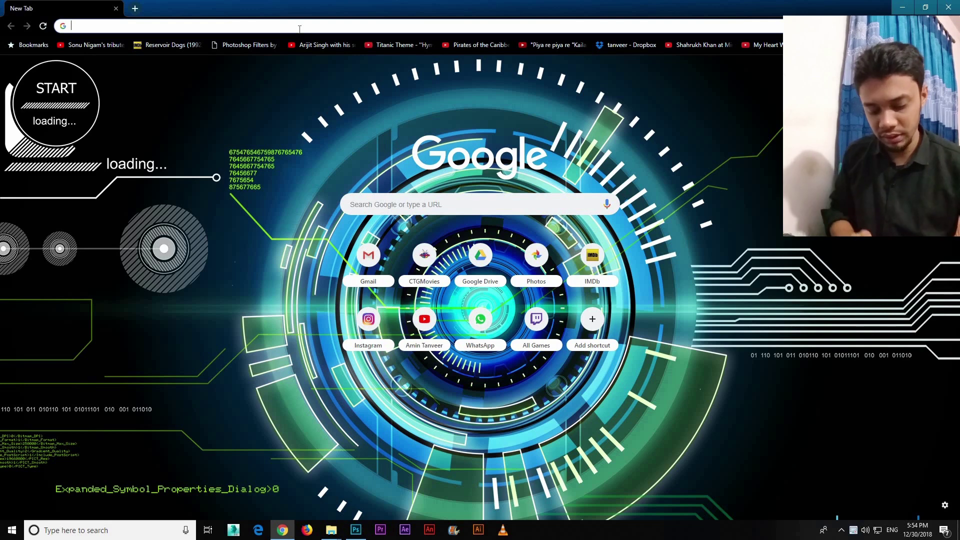
- Search Google Images for 'dispersion effect photoshop'
type("dispersion effect photoshop")
left_click(287, 50)
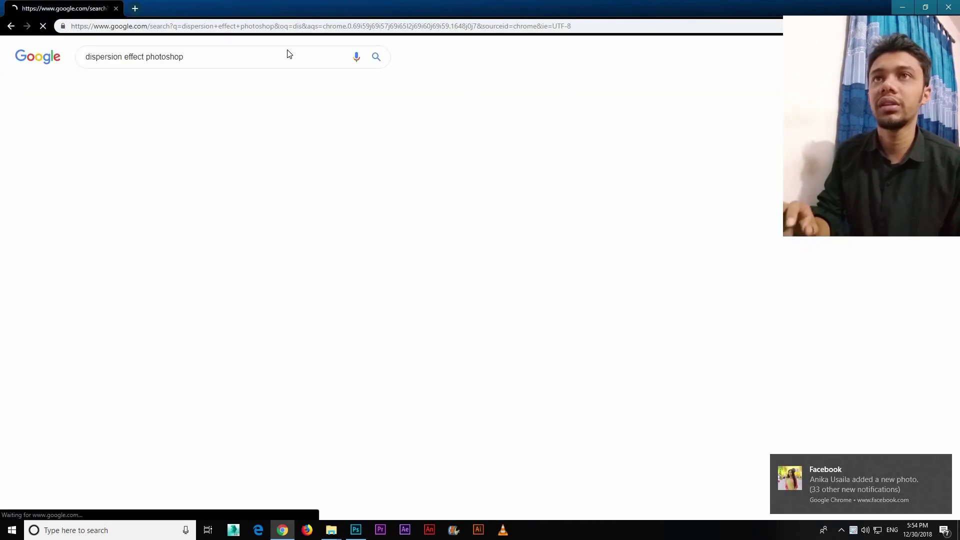
left_click(156, 86)
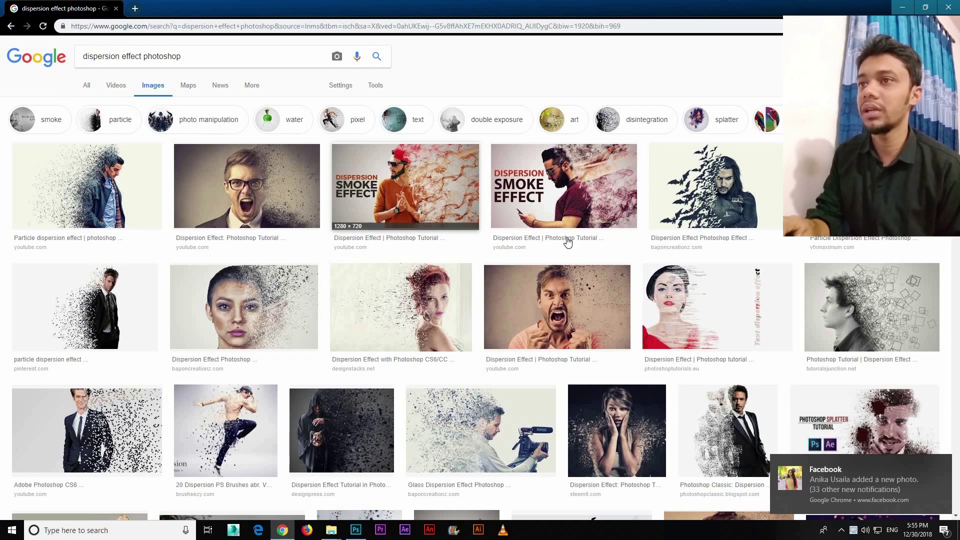
scroll(777, 274, "down", 2)
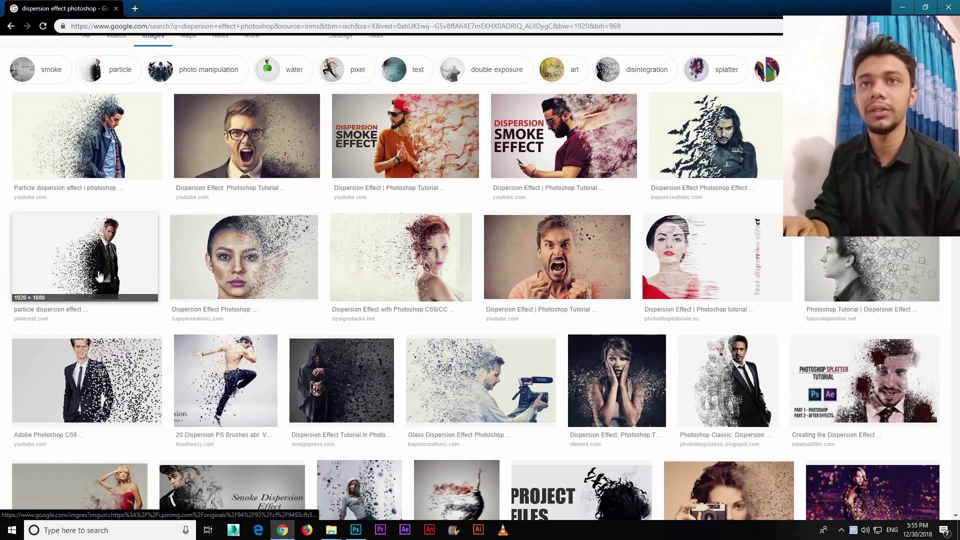
- Preview the man's and the woman's dispersion portraits among the image results
left_click(100, 275)
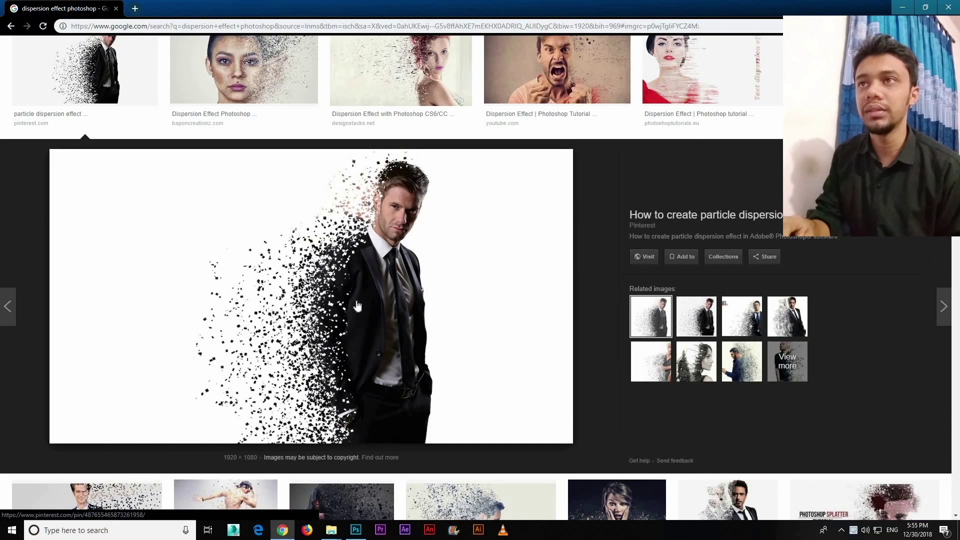
scroll(358, 306, "up", 3)
left_click(245, 212)
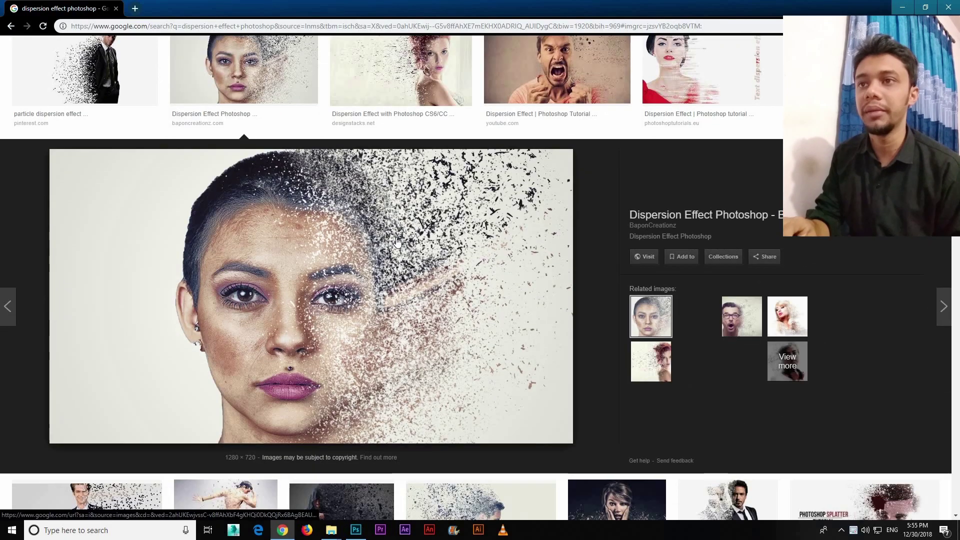
scroll(392, 320, "up", 3)
scroll(392, 320, "up", 2)
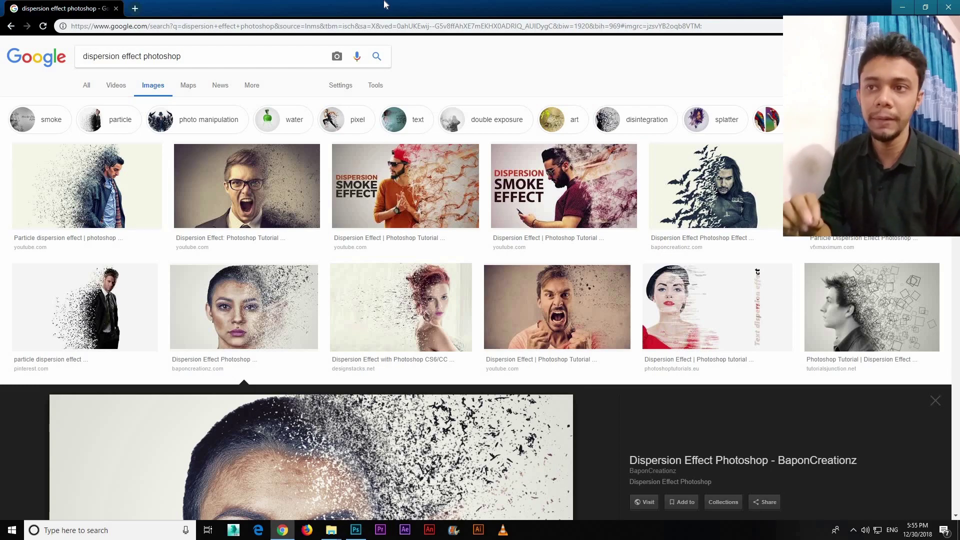
scroll(217, 187, "down", 7)
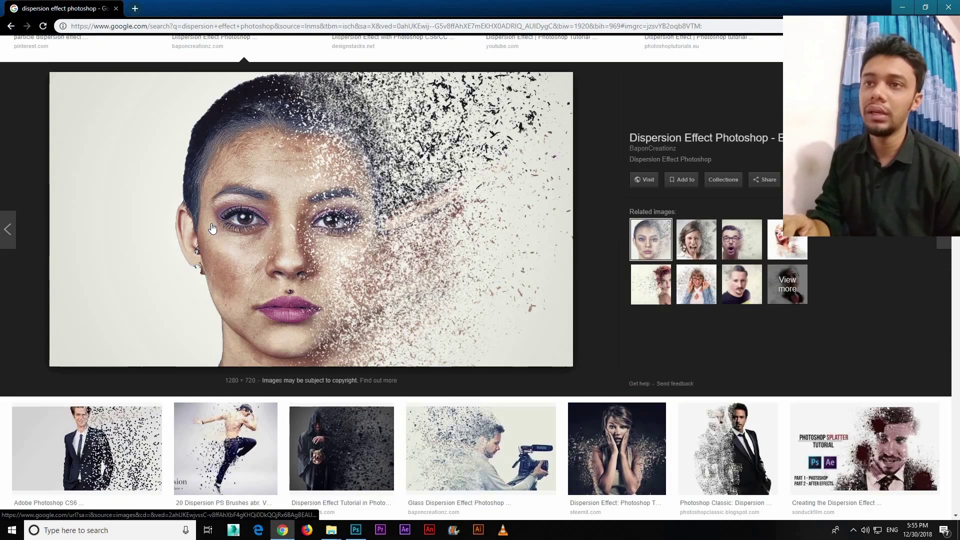
scroll(214, 232, "down", 3)
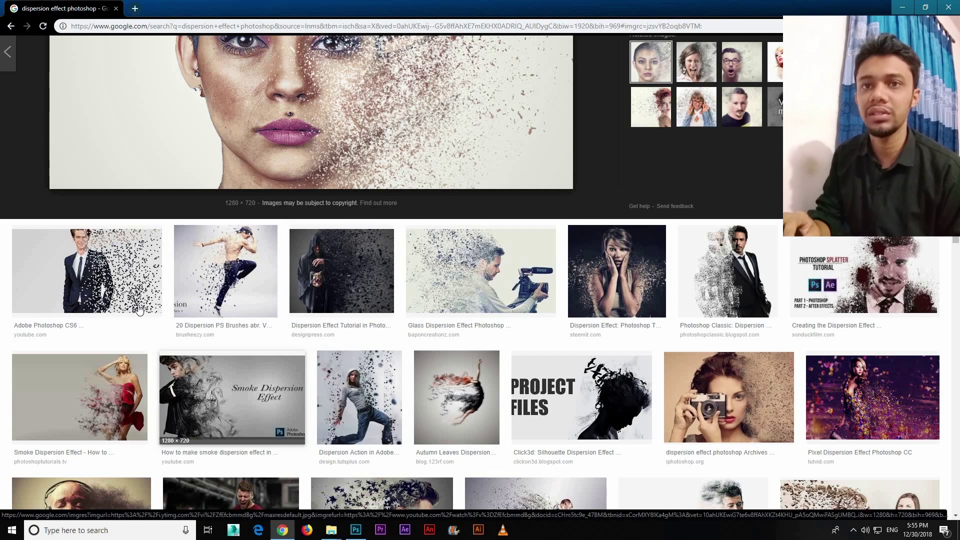
scroll(200, 256, "up", 3)
scroll(314, 237, "up", 7)
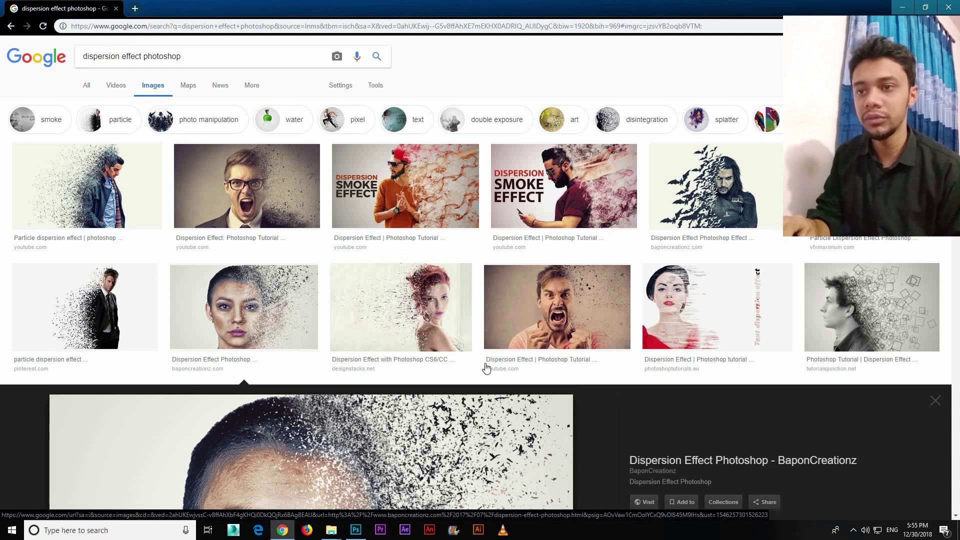
- Create a 1000 × 700 px, 300 ppi document with a white background
key("alt+Tab")
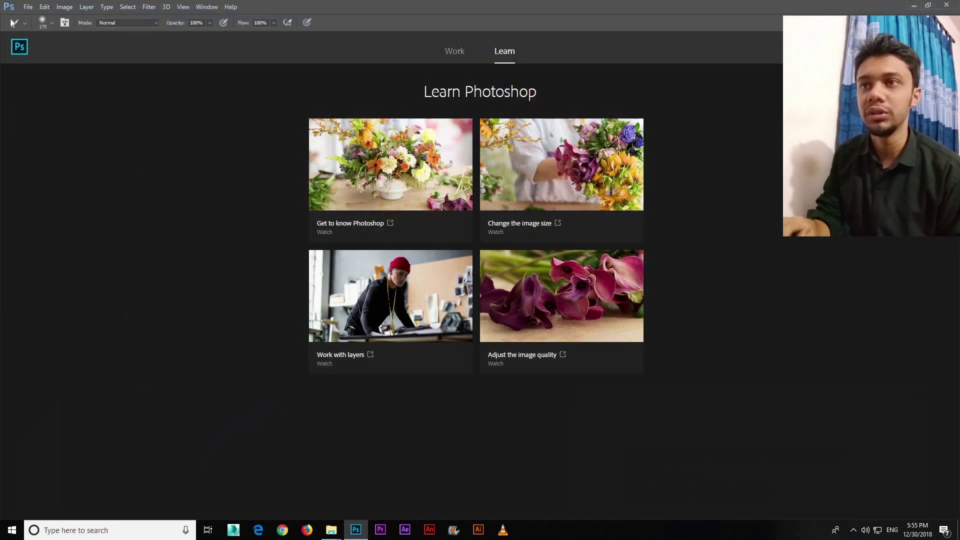
left_click(28, 7)
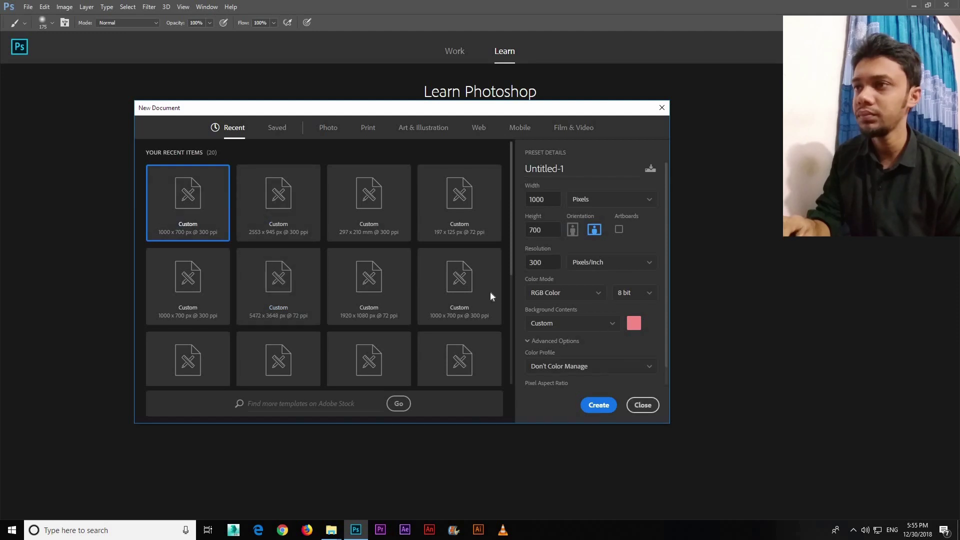
left_click(634, 323)
key("Return")
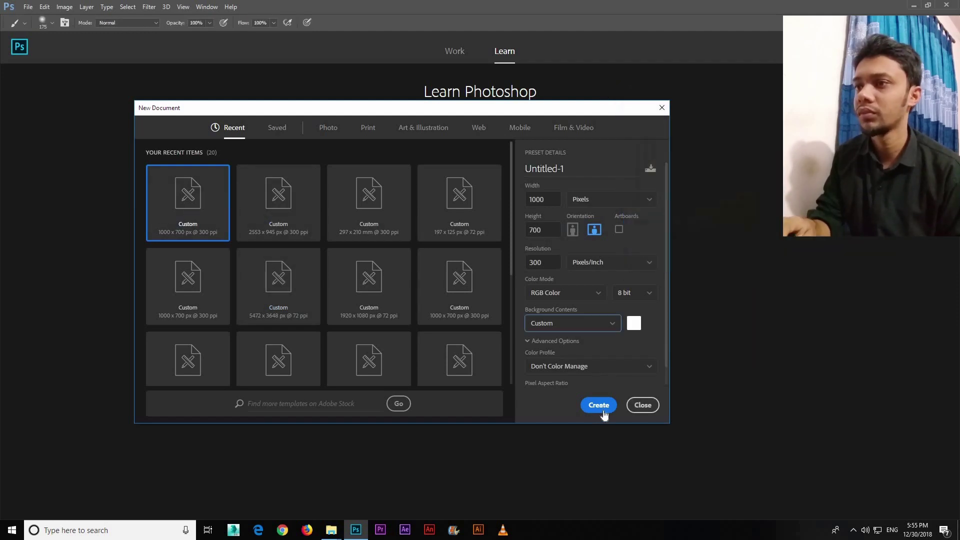
left_click(599, 405)
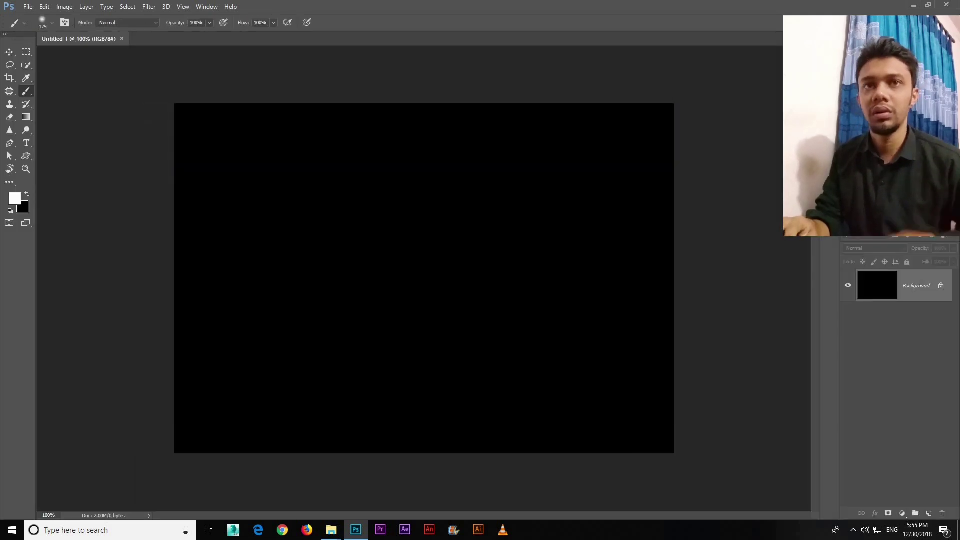
key("alt+BackSpace")
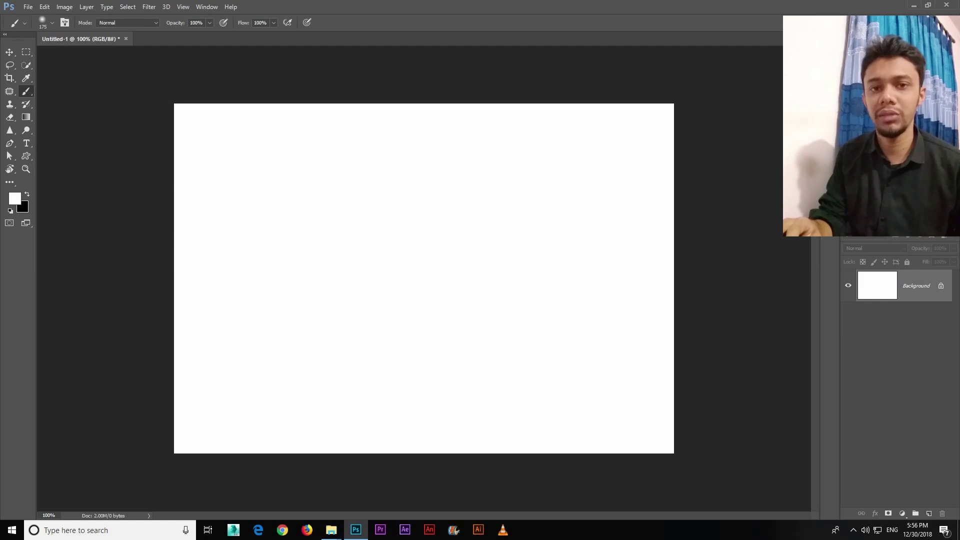
- Add the text 'HELLO' in red on the canvas
left_click(26, 143)
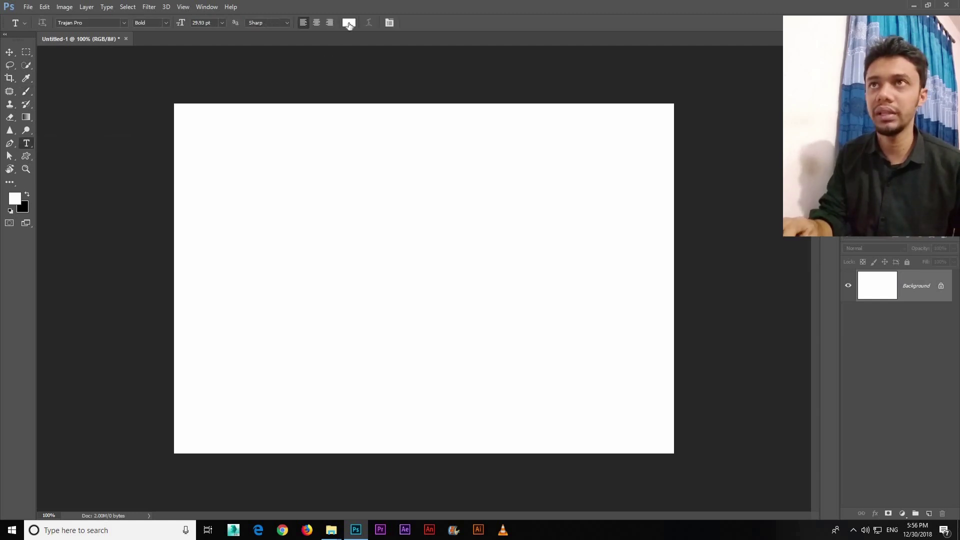
left_click(348, 22)
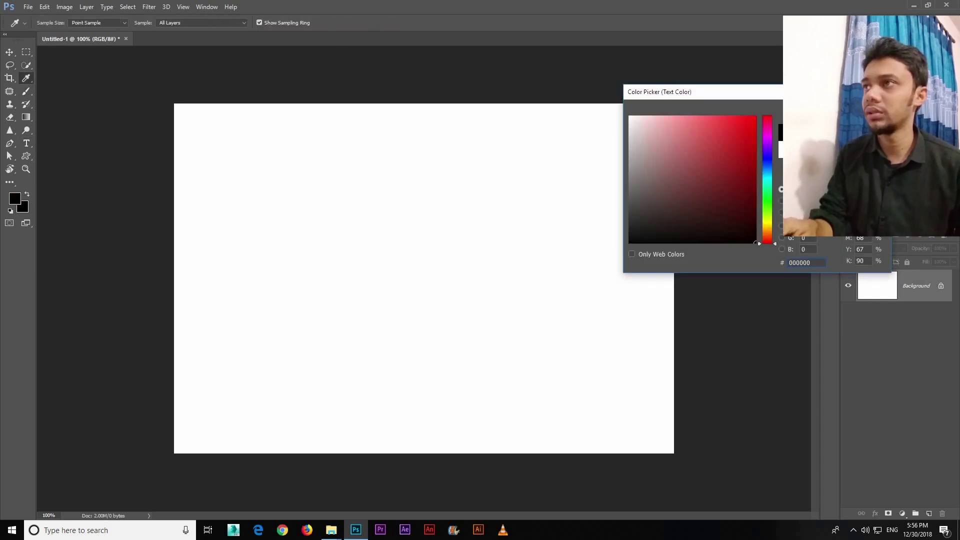
key("Return")
left_click(375, 268)
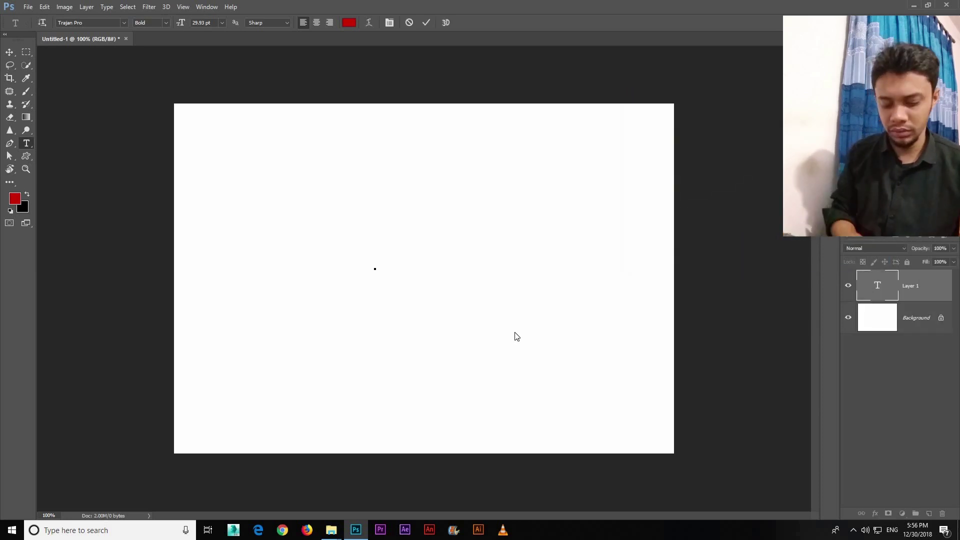
type("HELLO")
left_click(10, 52)
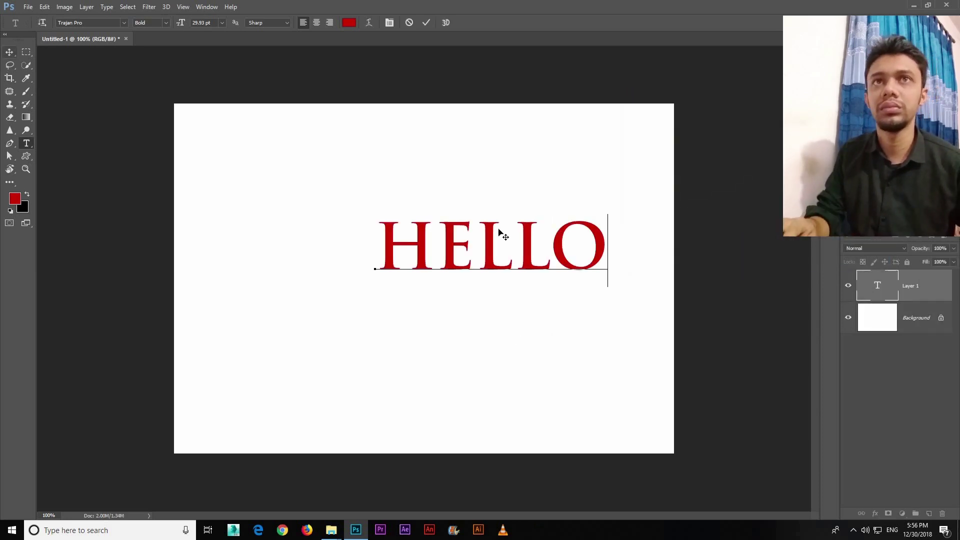
- Move HELLO to the canvas centre and enlarge it
left_click_drag(503, 275, 414, 274)
key("ctrl+t")
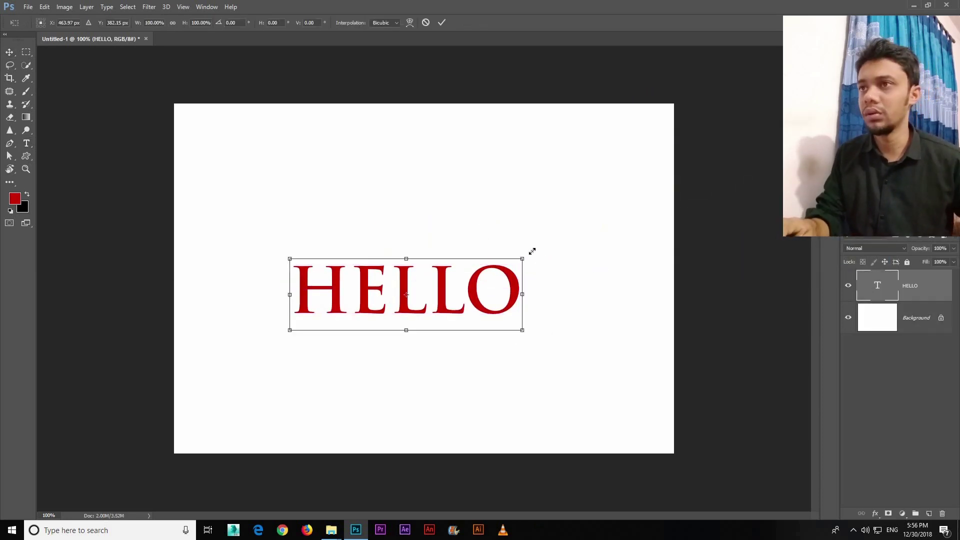
mouse_move(525, 250)
left_mouse_down()
mouse_move(530, 275)
mouse_move(545, 255)
left_mouse_up()
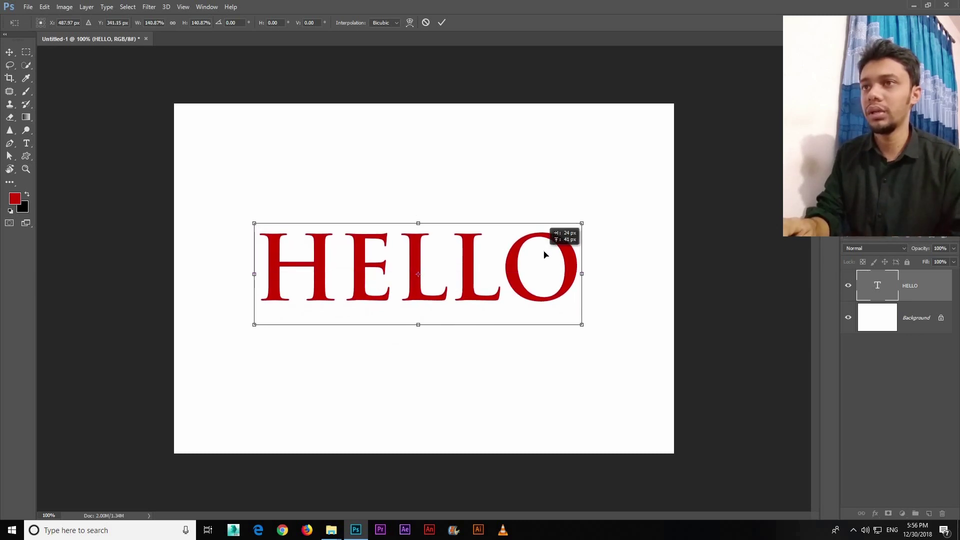
key("Return")
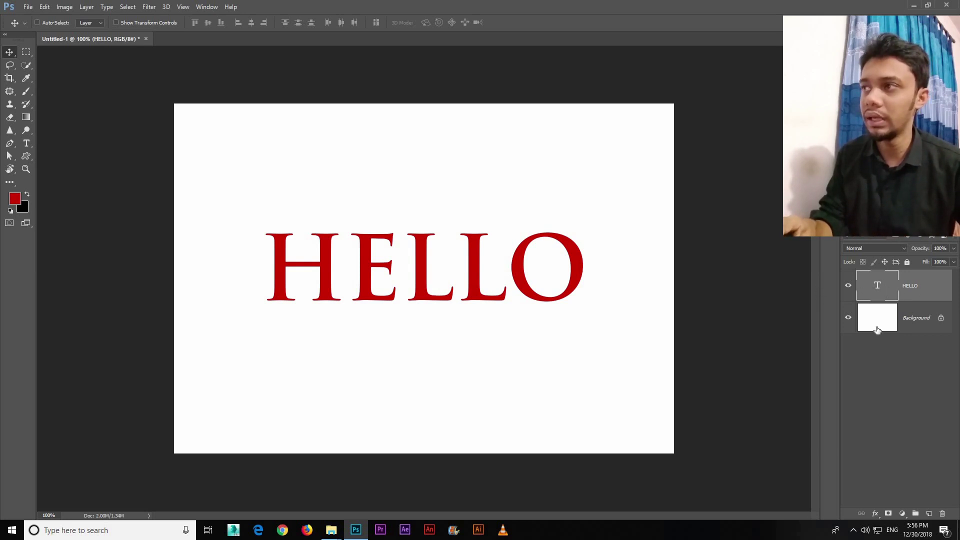
- Add a layer mask to the HELLO text layer
left_click(877, 313)
left_click(901, 288)
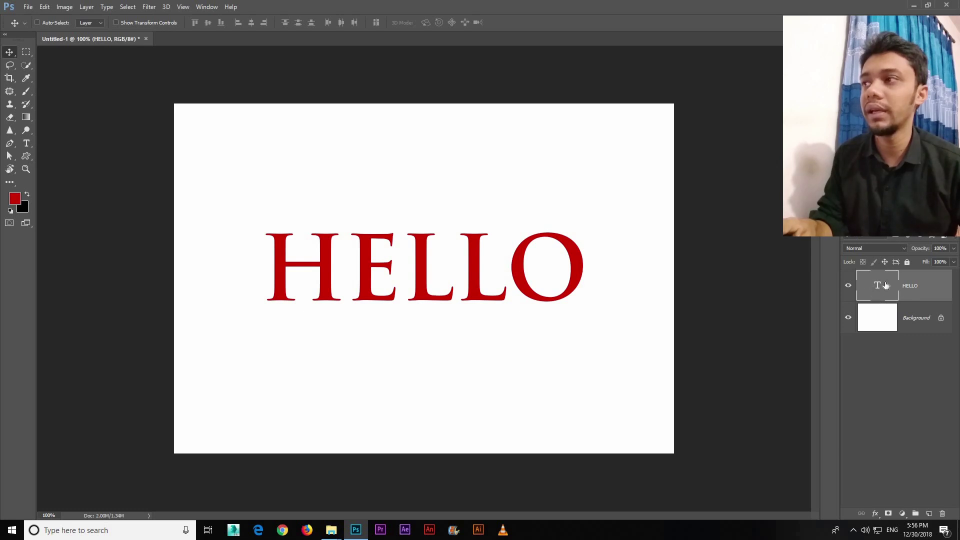
left_click(888, 515)
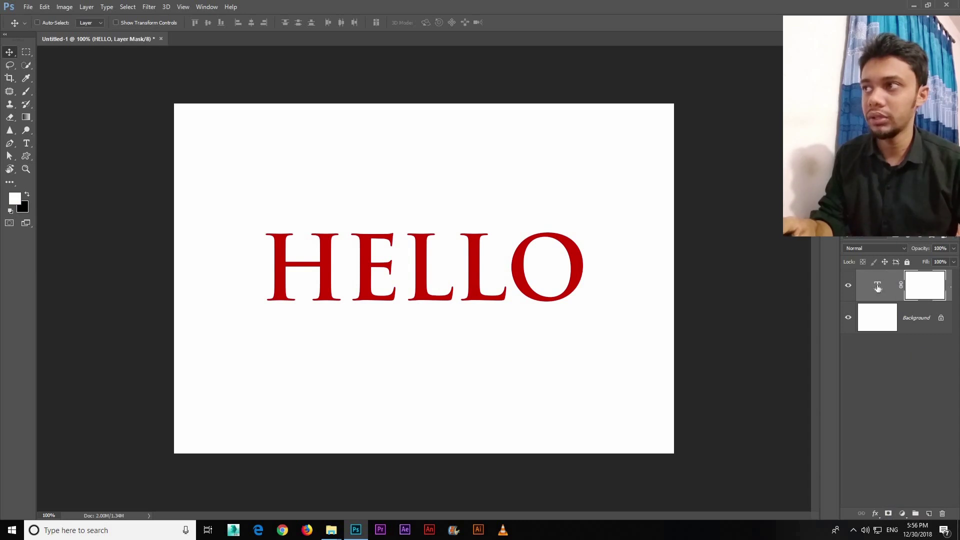
- Switch between the HELLO text and its mask, leaving the mask targeted
left_click(878, 288)
left_click(916, 289)
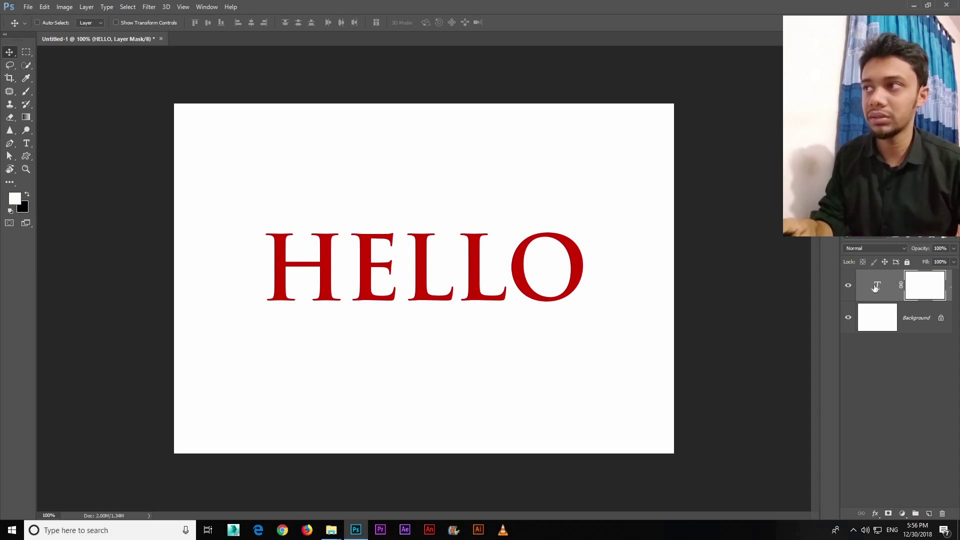
left_click(878, 287)
left_click(917, 288)
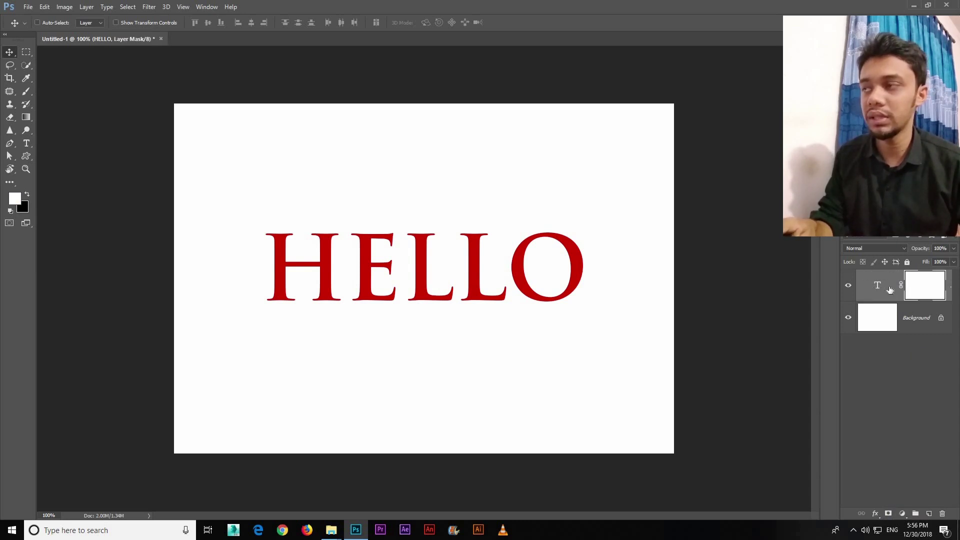
left_click(890, 289)
left_click(921, 290)
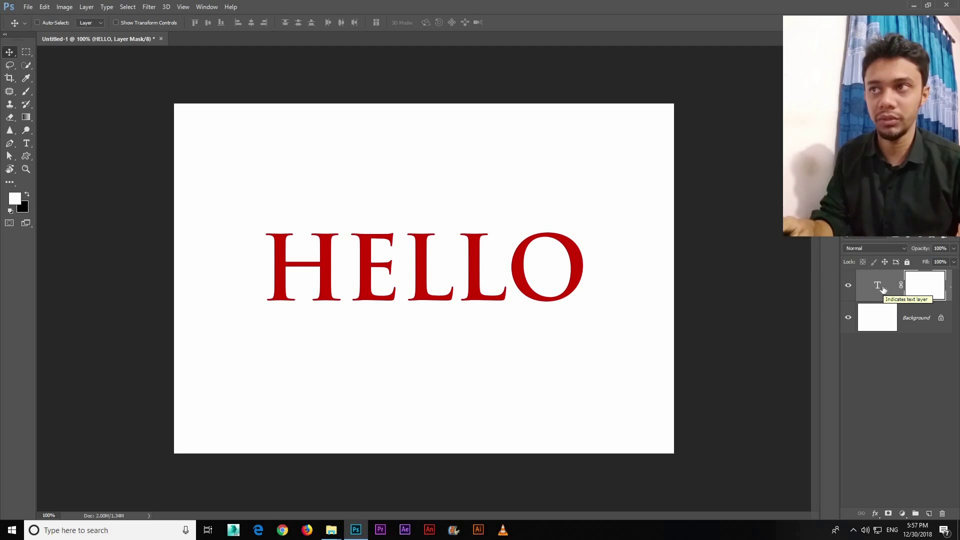
left_click(882, 286)
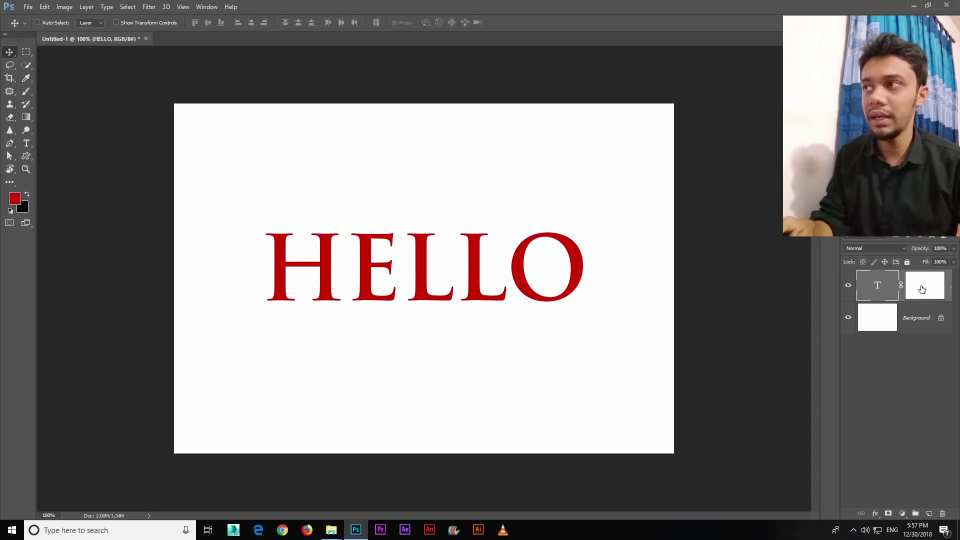
left_click(921, 288)
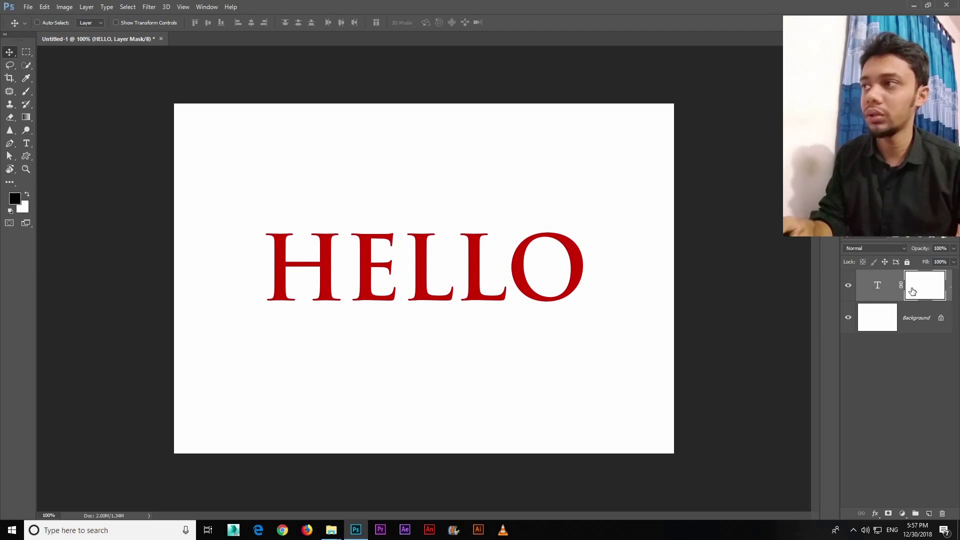
left_click(26, 130)
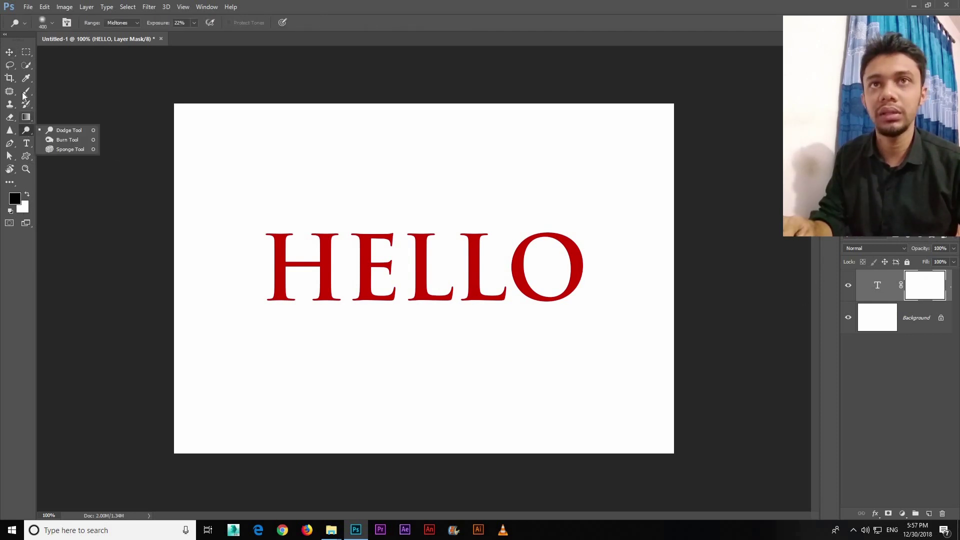
left_click(65, 129)
left_click(26, 91)
left_click(70, 91)
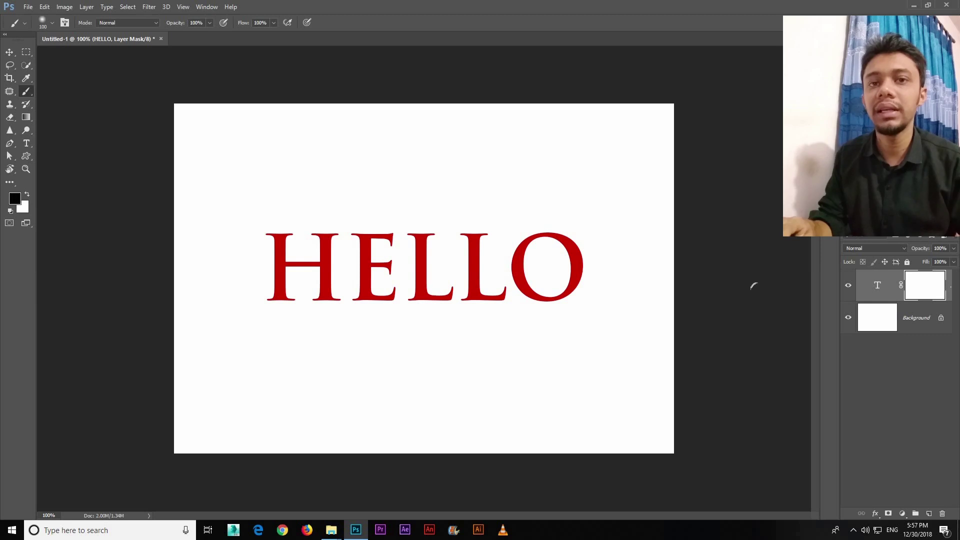
left_click(27, 194)
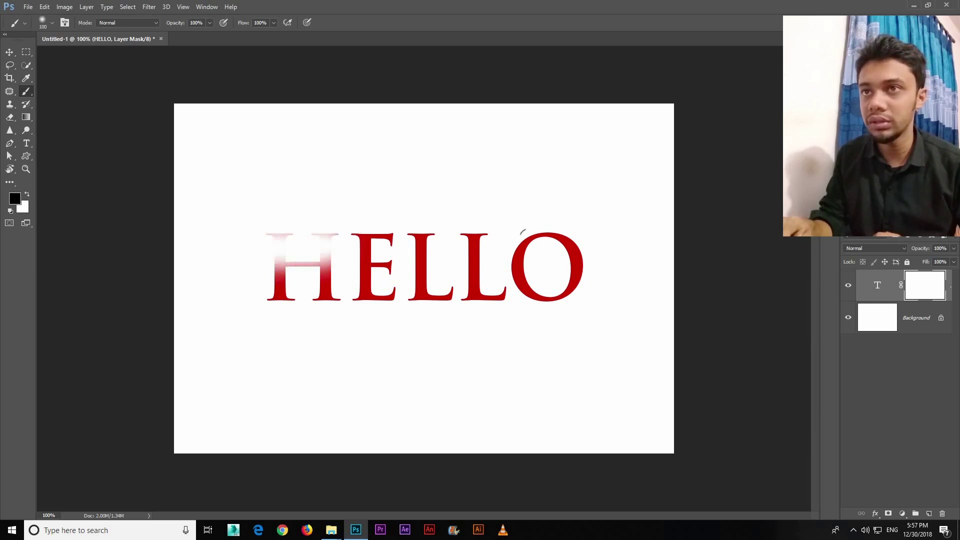
left_click_drag(309, 233, 583, 231)
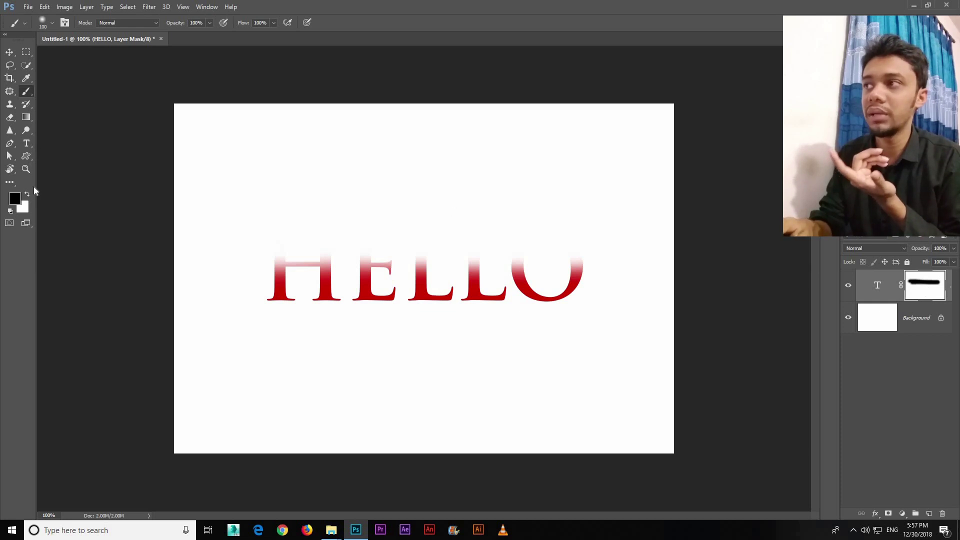
left_click_drag(270, 245, 560, 280)
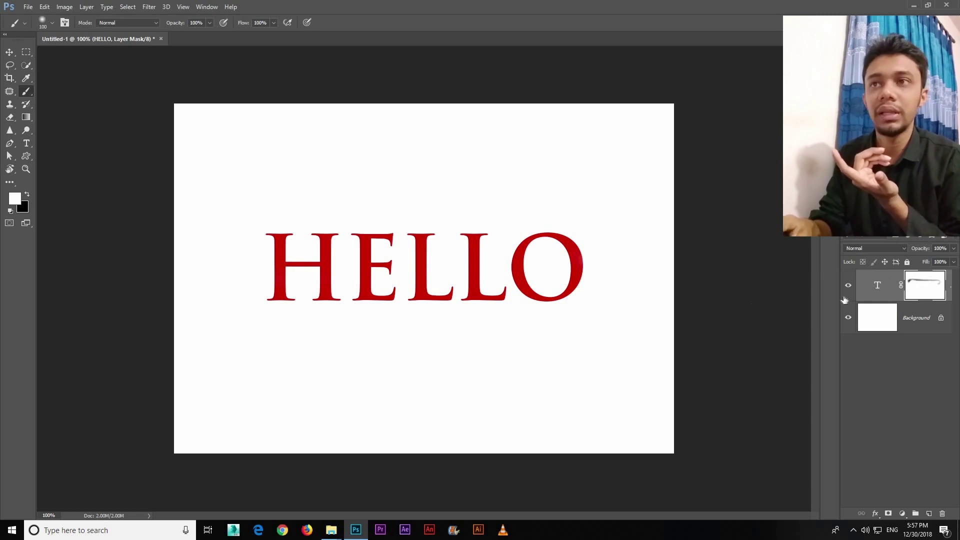
- Fill the HELLO layer mask with black to hide the text
left_click(876, 296)
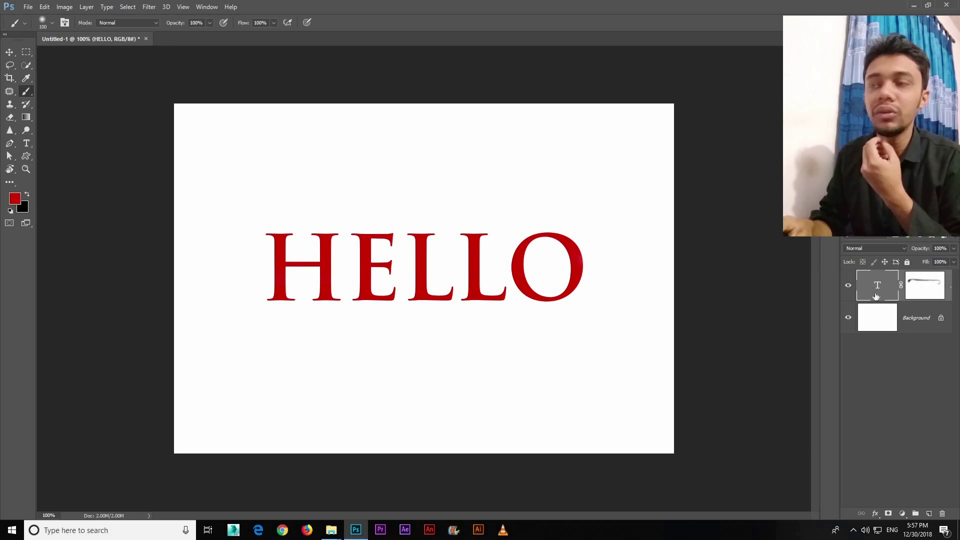
left_click(930, 292)
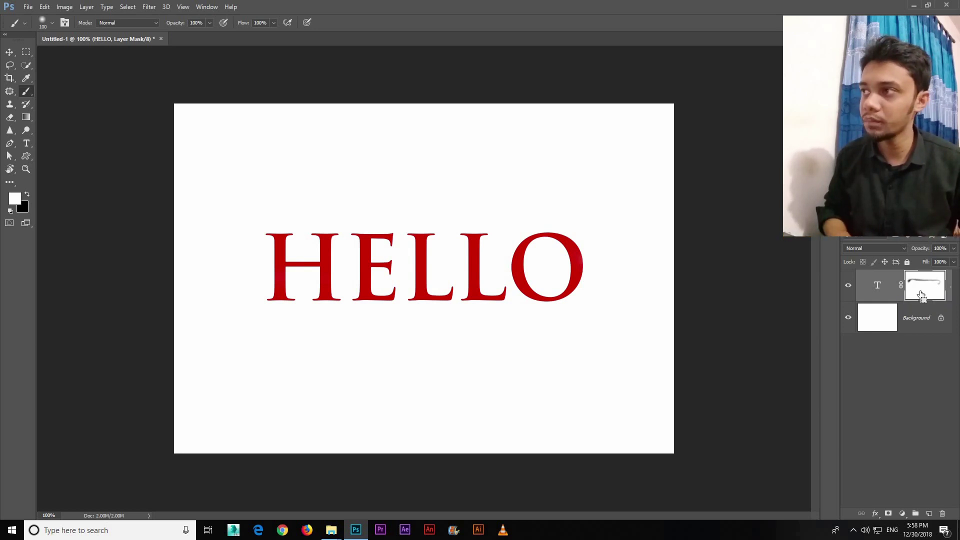
key("ctrl+BackSpace")
- Paint white across the top of HELLO on the mask, then close the document
left_click(876, 289)
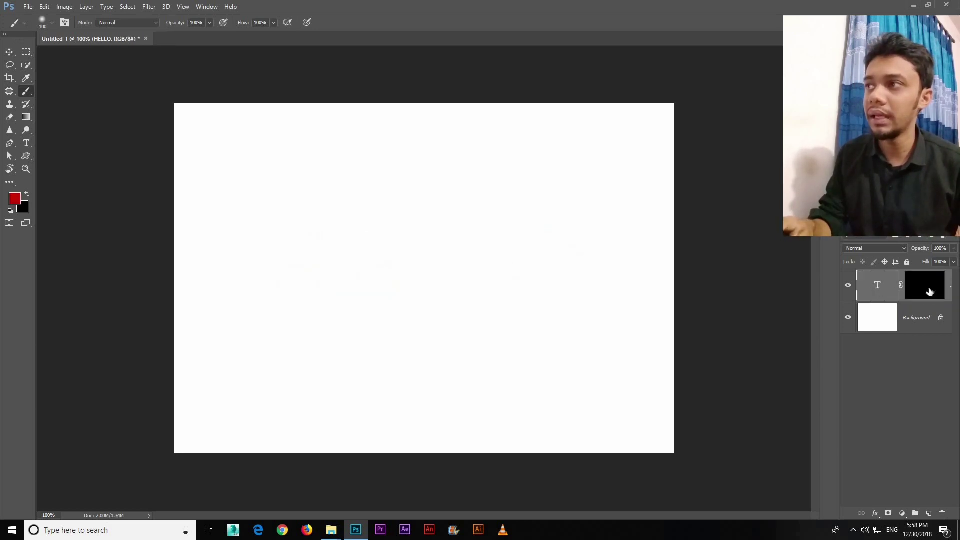
left_click(932, 292)
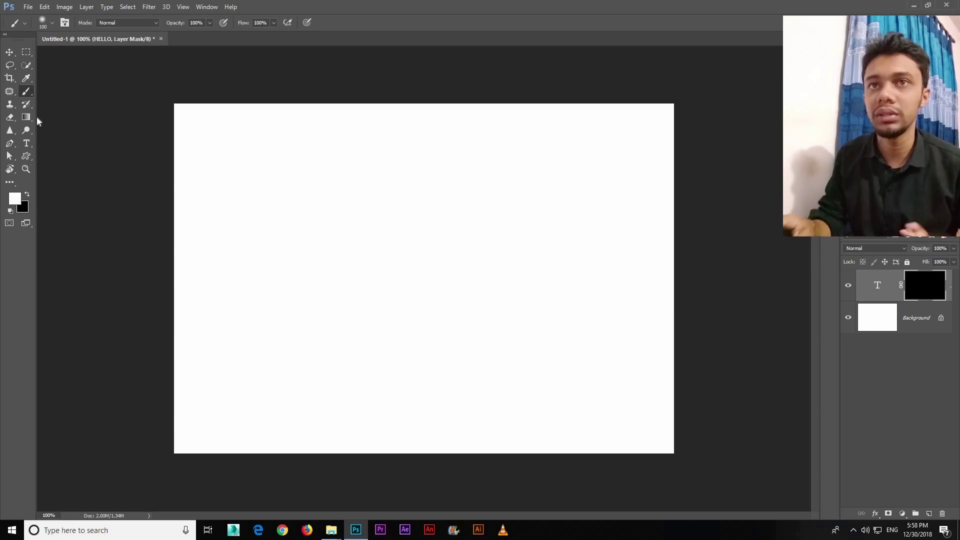
left_click(14, 199)
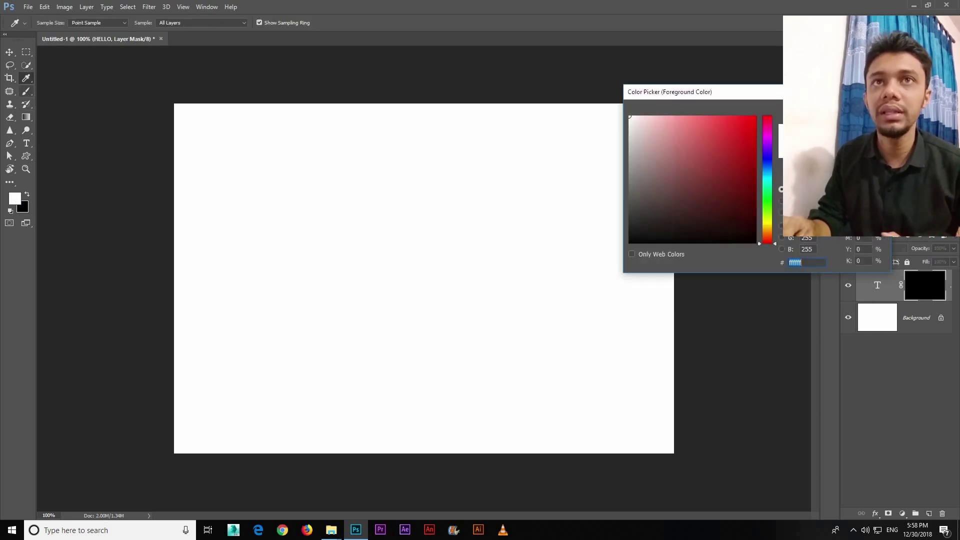
key("Return")
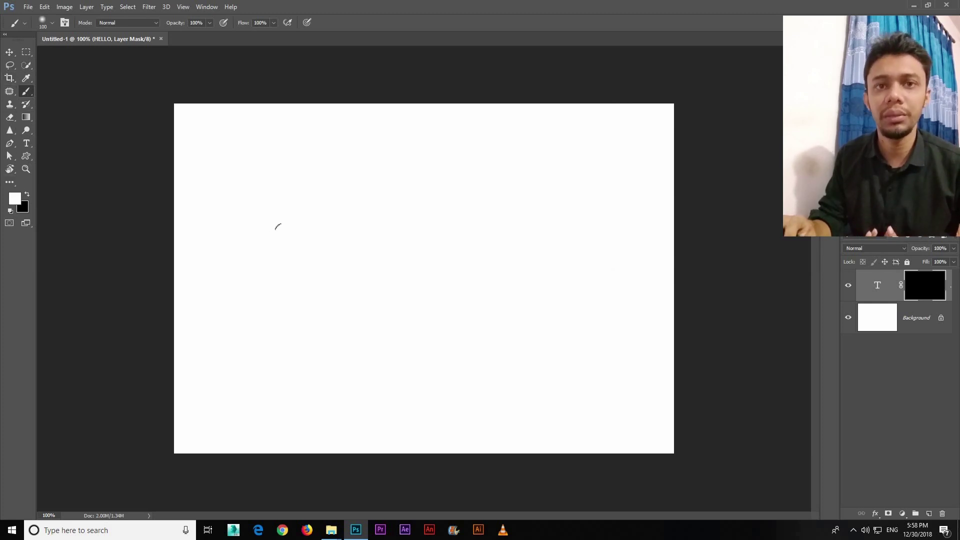
left_click_drag(279, 227, 645, 226)
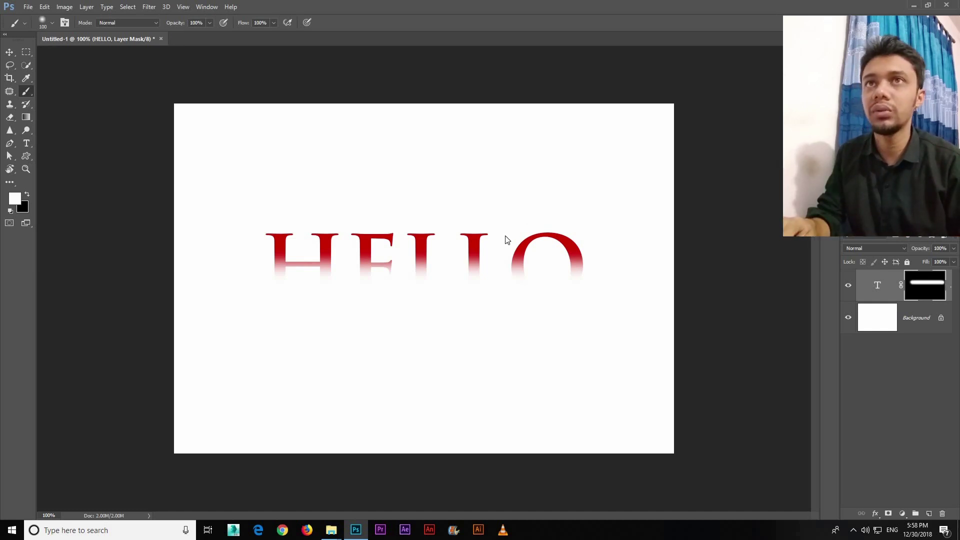
key("ctrl+w")
- Discard the HELLO document and drag the man's portrait from the desktop into Photoshop
key("Return")
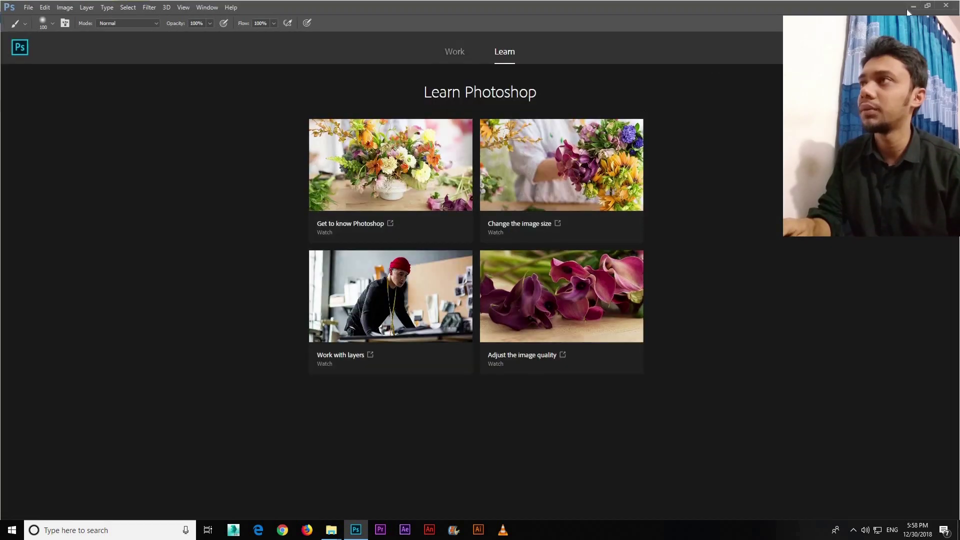
left_click(914, 5)
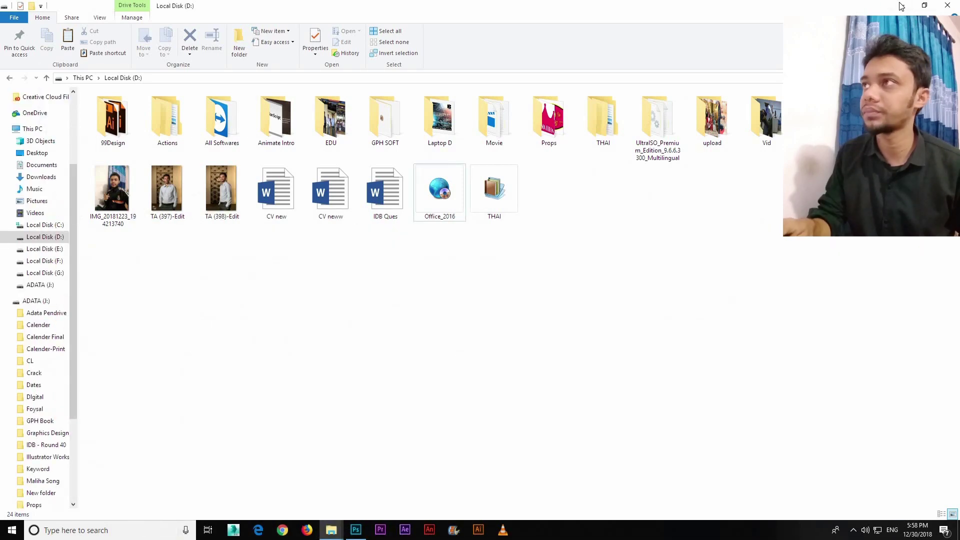
left_click(901, 6)
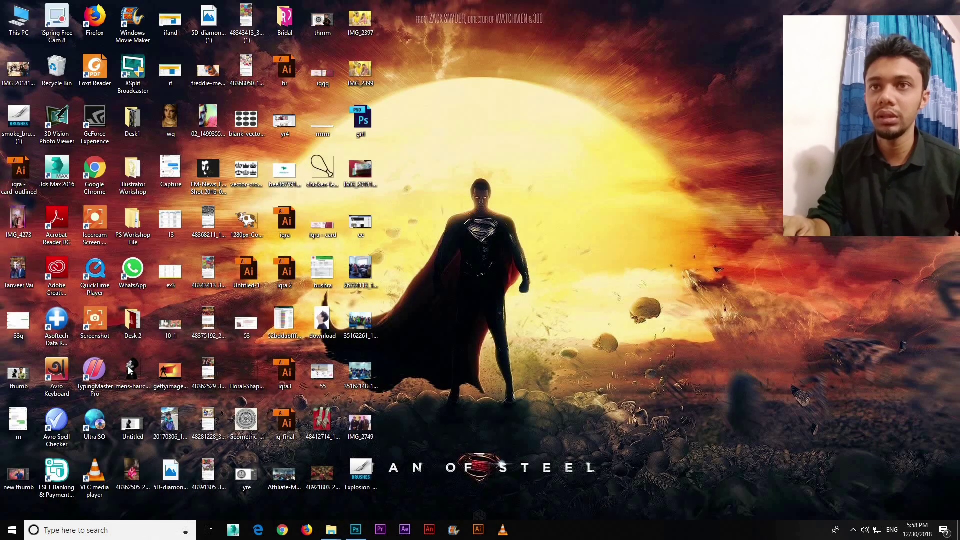
mouse_move(129, 370)
left_mouse_down()
mouse_move(370, 394)
mouse_move(243, 230)
left_mouse_up()
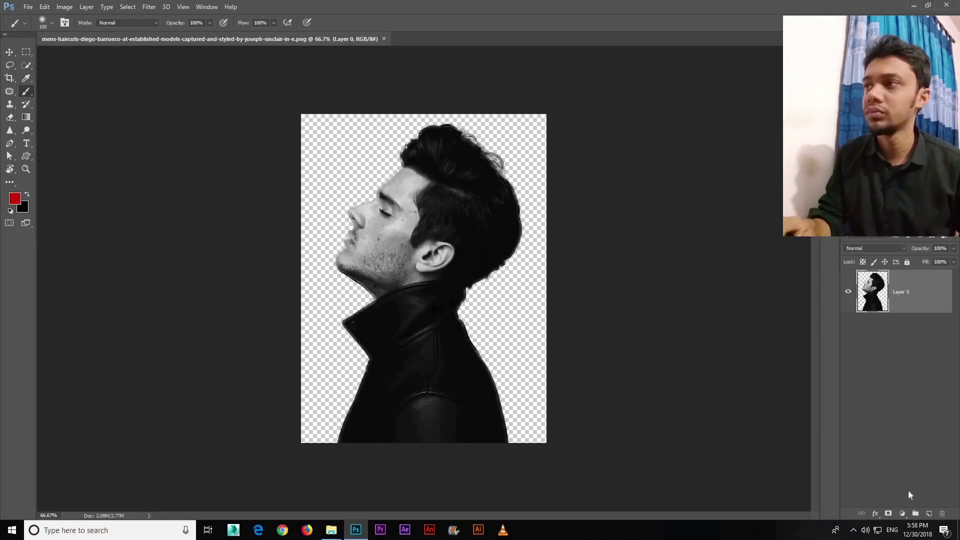
- Add a new white-filled layer beneath the portrait layer, then target the portrait
left_click(928, 515)
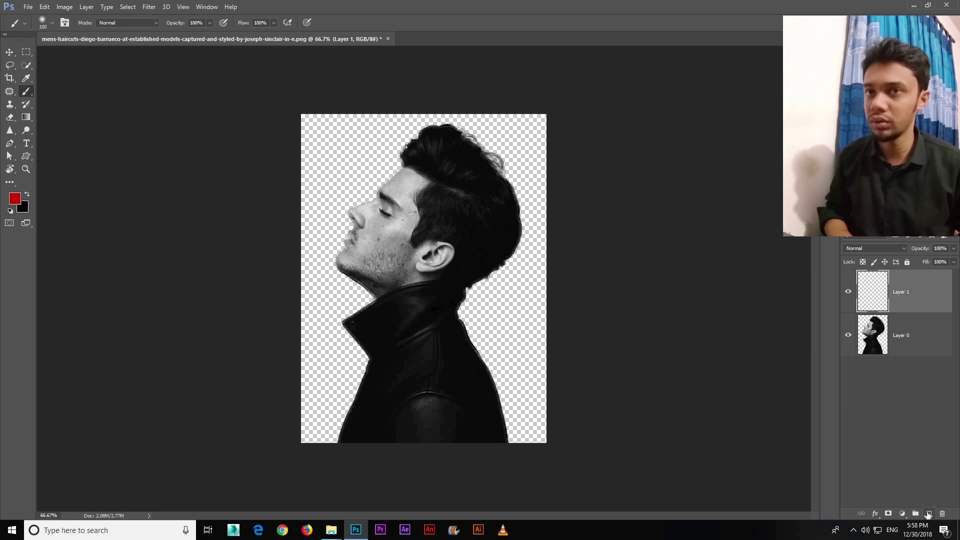
key("alt+BackSpace")
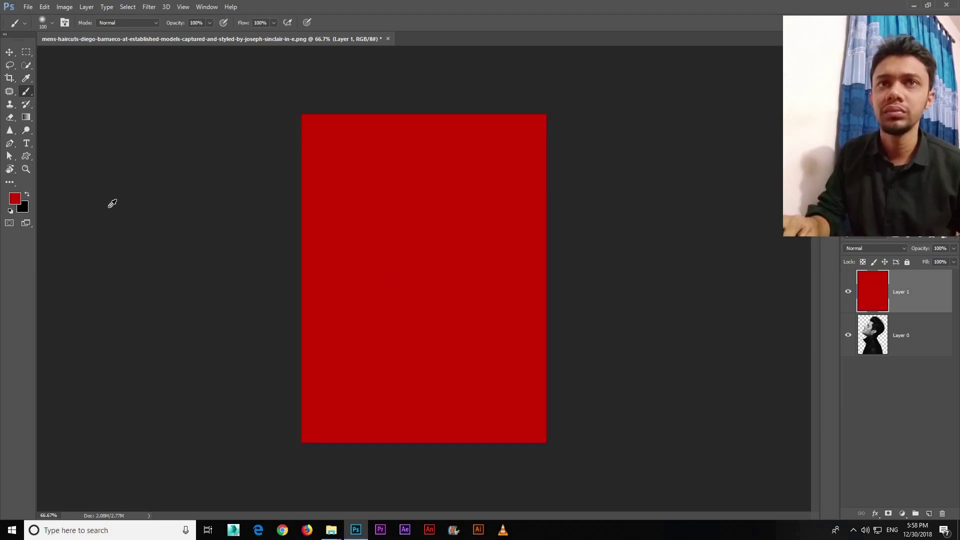
left_click(15, 199)
left_click(630, 117)
key("Return")
key("b")
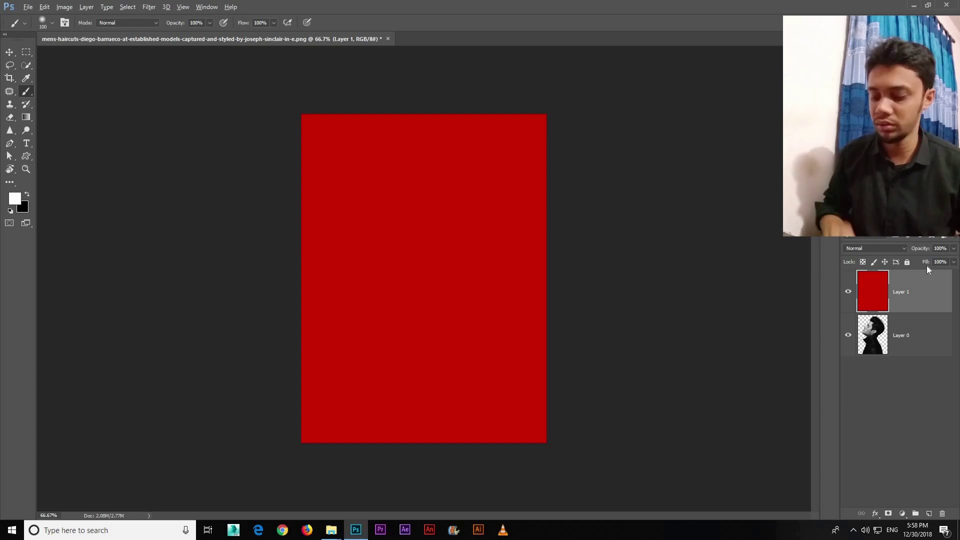
key("alt+BackSpace")
left_click_drag(920, 295, 920, 357)
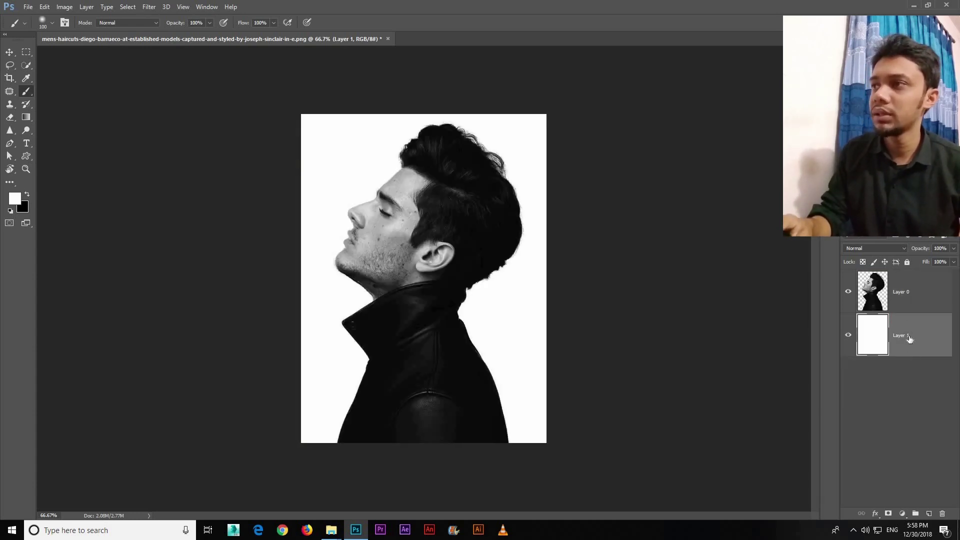
left_click(895, 295)
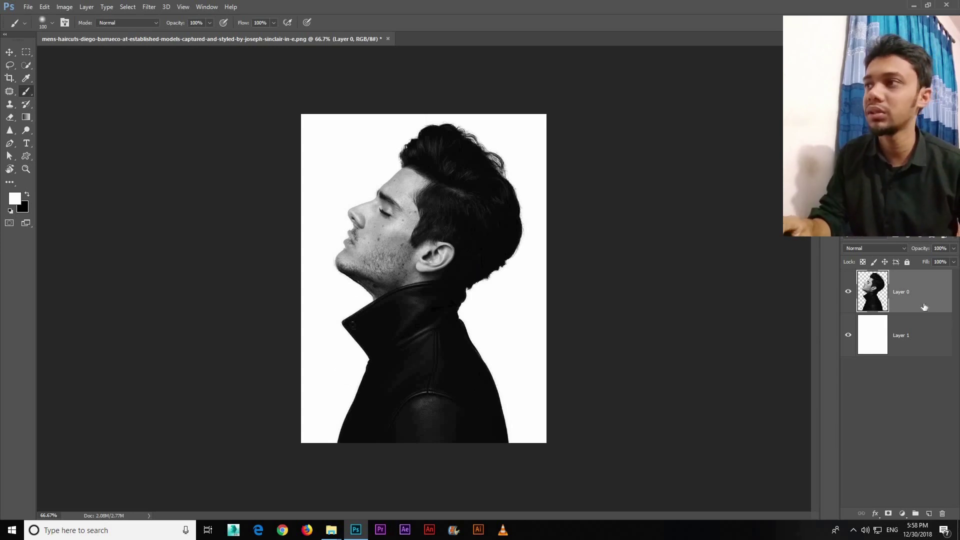
- Add a layer mask to the portrait and test a soft black fade on the jacket
left_click(889, 513)
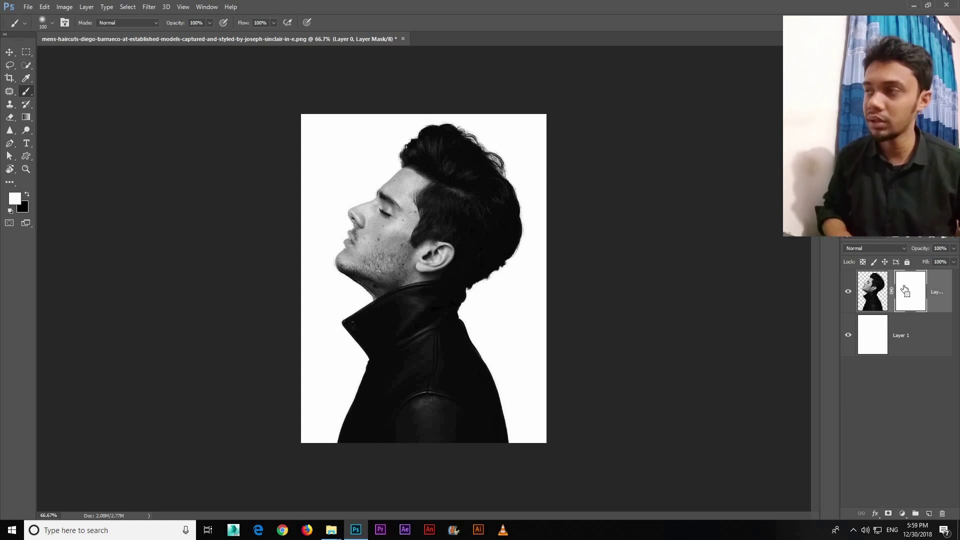
key("ctrl+i")
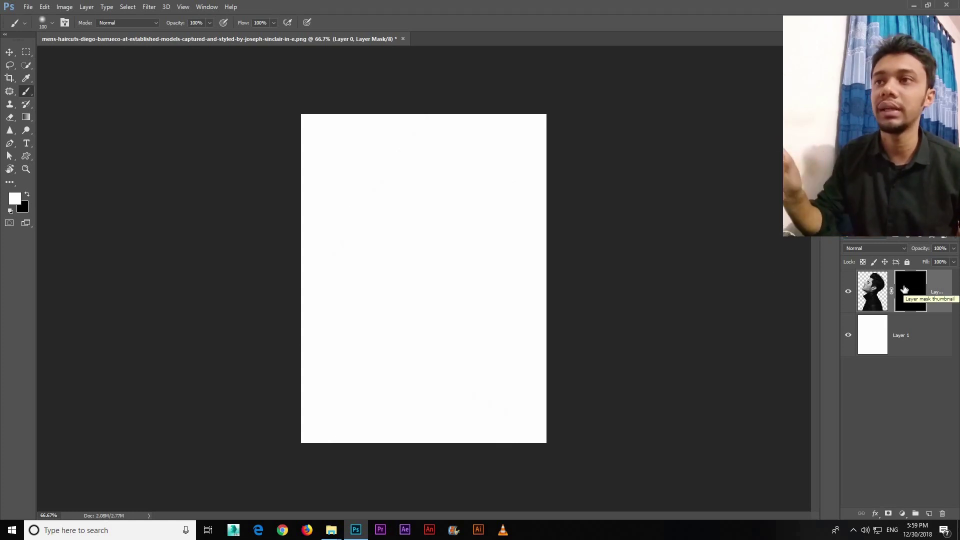
key("ctrl+i")
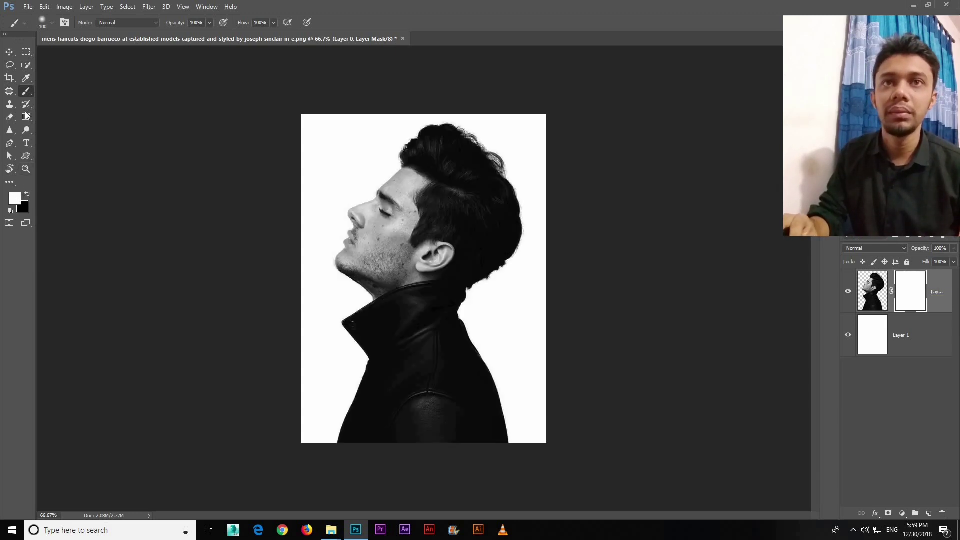
key("x")
mouse_move(428, 334)
left_mouse_down()
mouse_move(553, 385)
mouse_move(439, 392)
left_mouse_up()
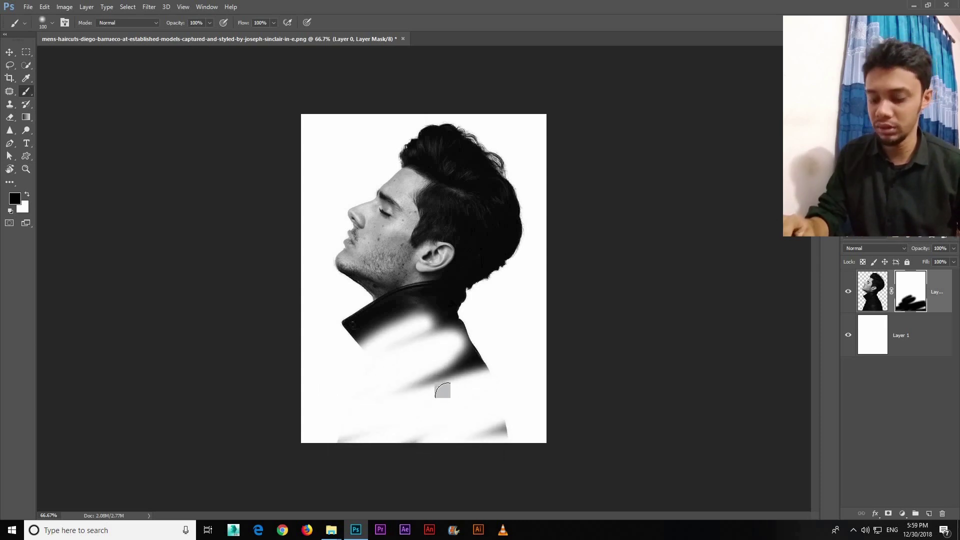
key("ctrl+BackSpace")
- Try fading the jacket with a larger brush, then fill the mask black
key("]")
key("]")
key("]")
left_click_drag(350, 395, 500, 390)
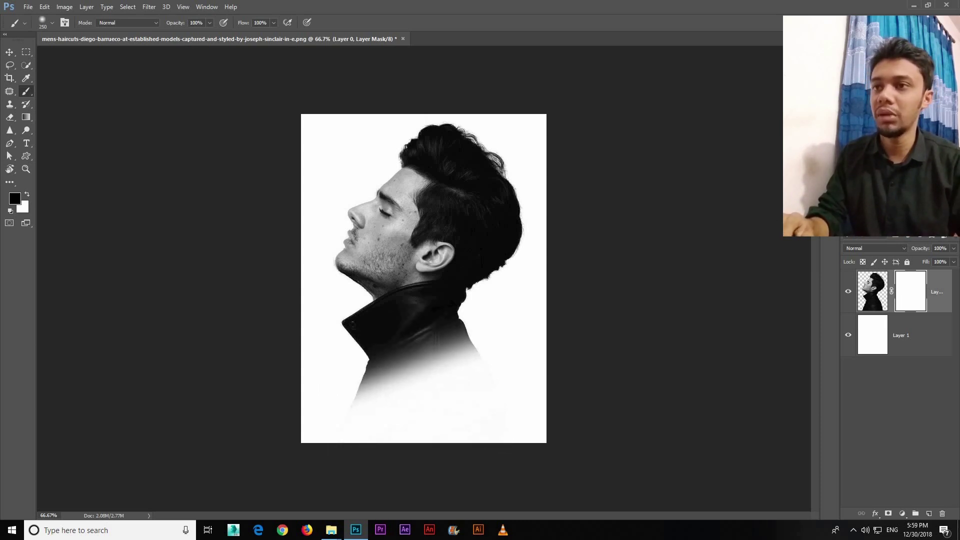
mouse_move(410, 380)
left_mouse_down()
mouse_move(401, 316)
mouse_move(410, 300)
mouse_move(380, 315)
left_mouse_up()
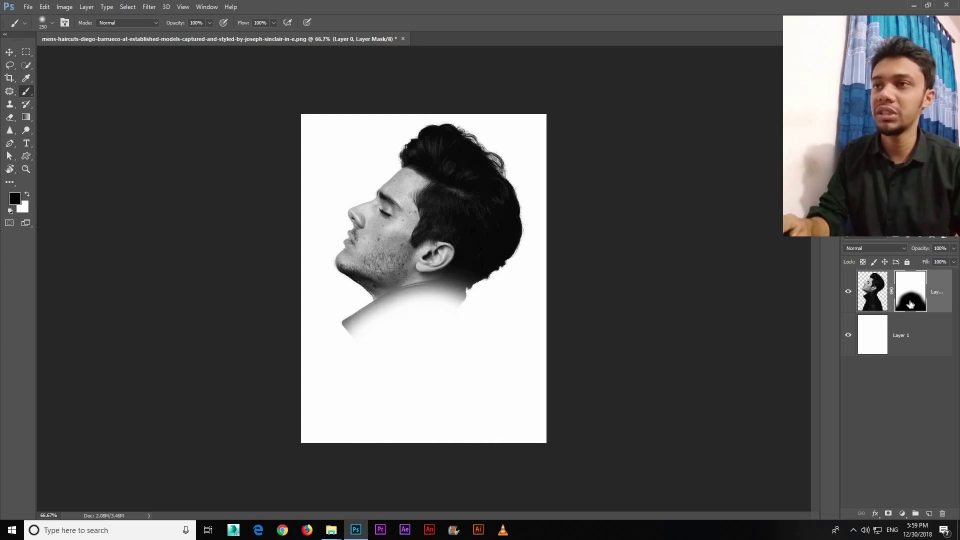
key("ctrl+BackSpace")
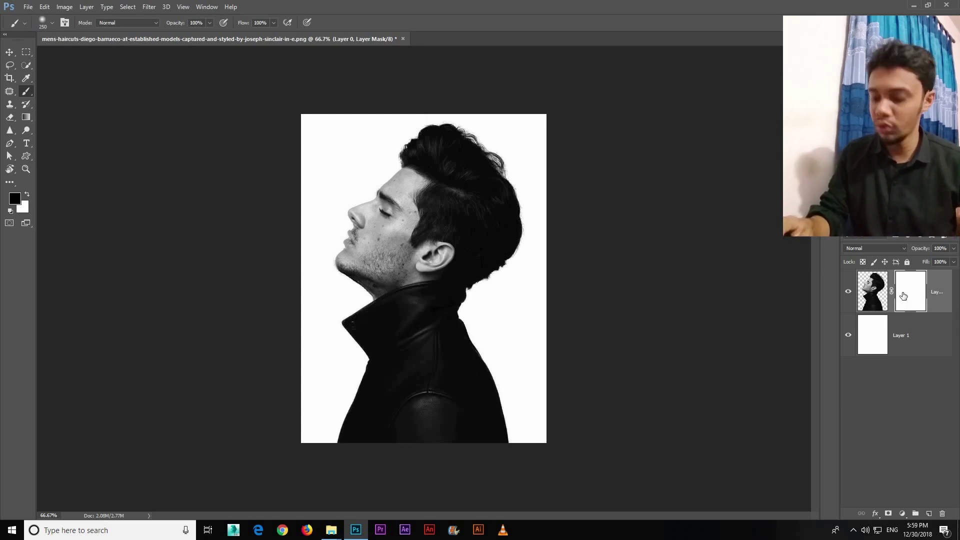
key("alt+BackSpace")
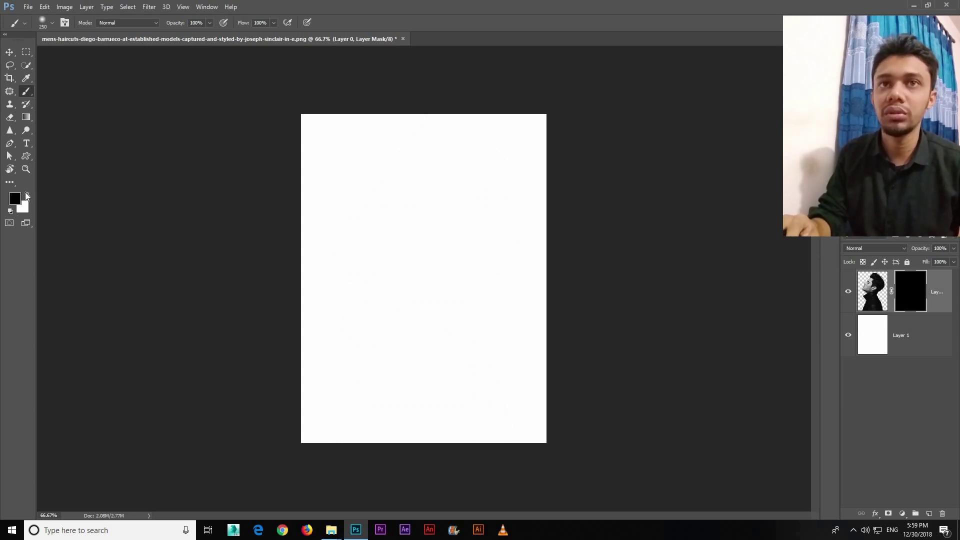
- Paint white over the man's face and hair on the black mask
mouse_move(345, 265)
left_mouse_down()
mouse_move(410, 170)
mouse_move(485, 140)
mouse_move(515, 210)
mouse_move(360, 295)
mouse_move(500, 250)
mouse_move(485, 270)
mouse_move(440, 285)
mouse_move(390, 320)
left_mouse_up()
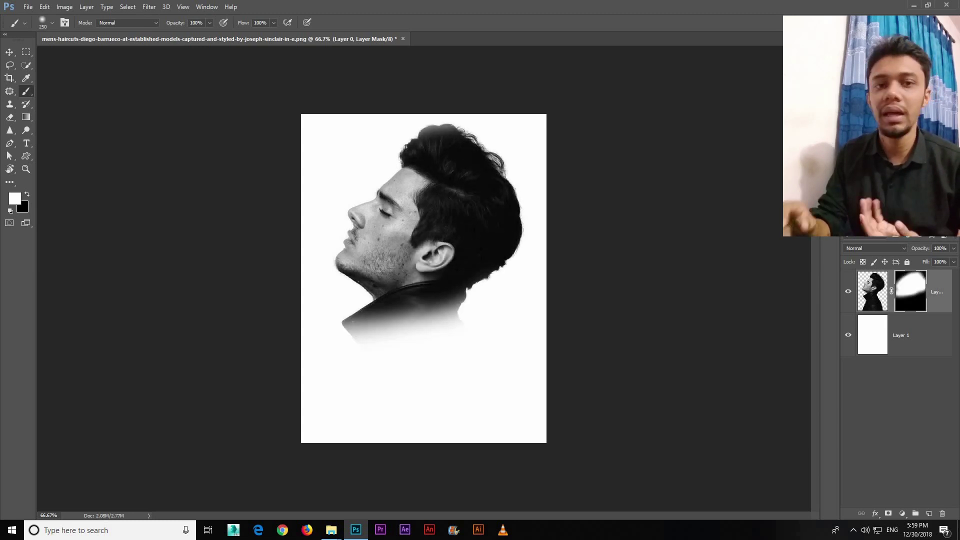